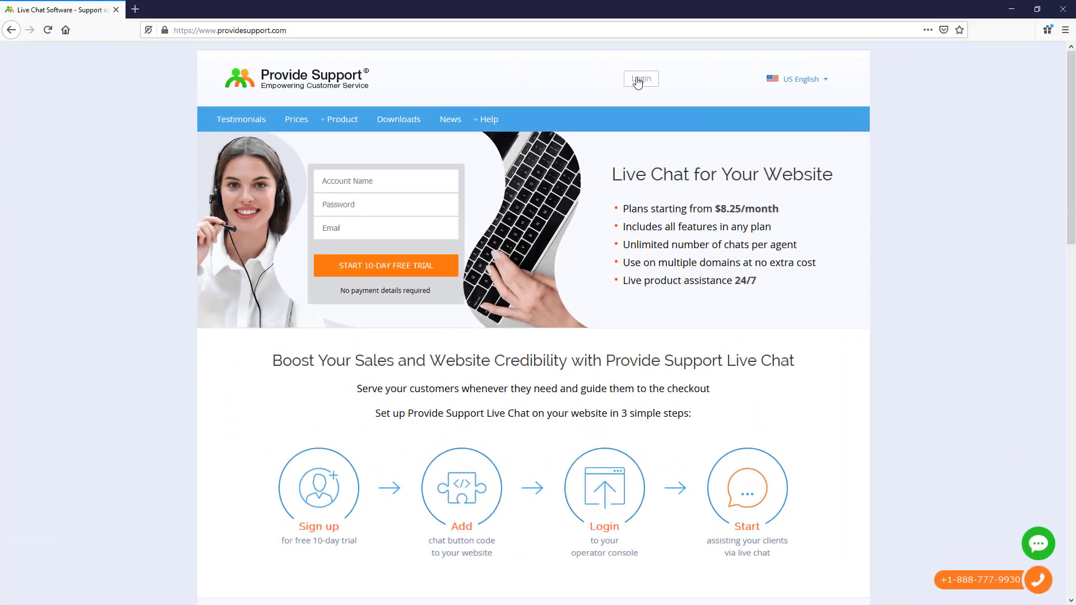
Start a 10-day Provide Support free trial as wix_test and copy the Wix chat button code.
click(639, 79)
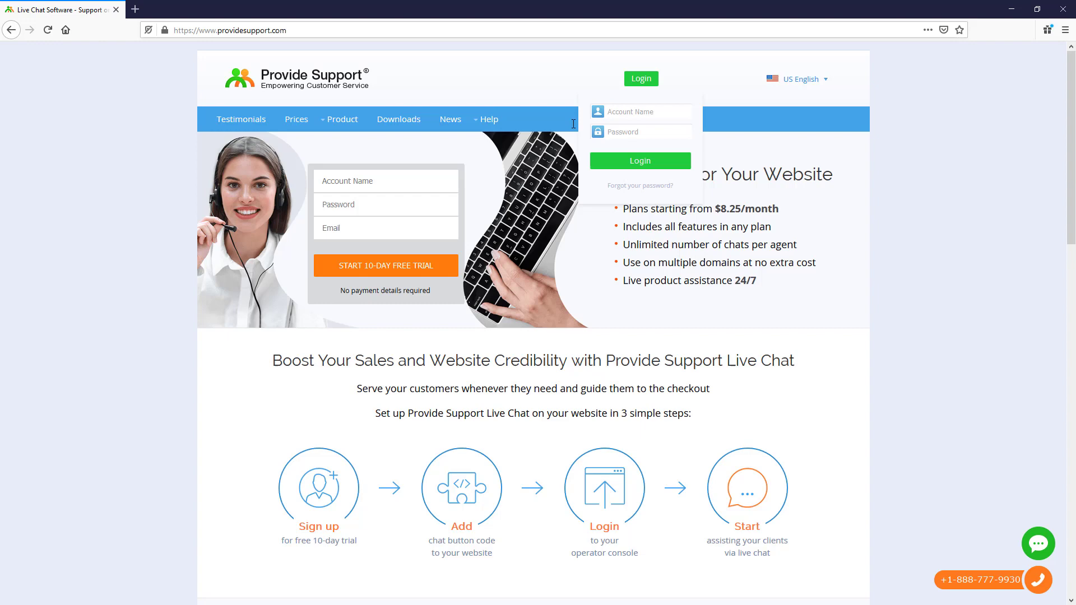
click(361, 183)
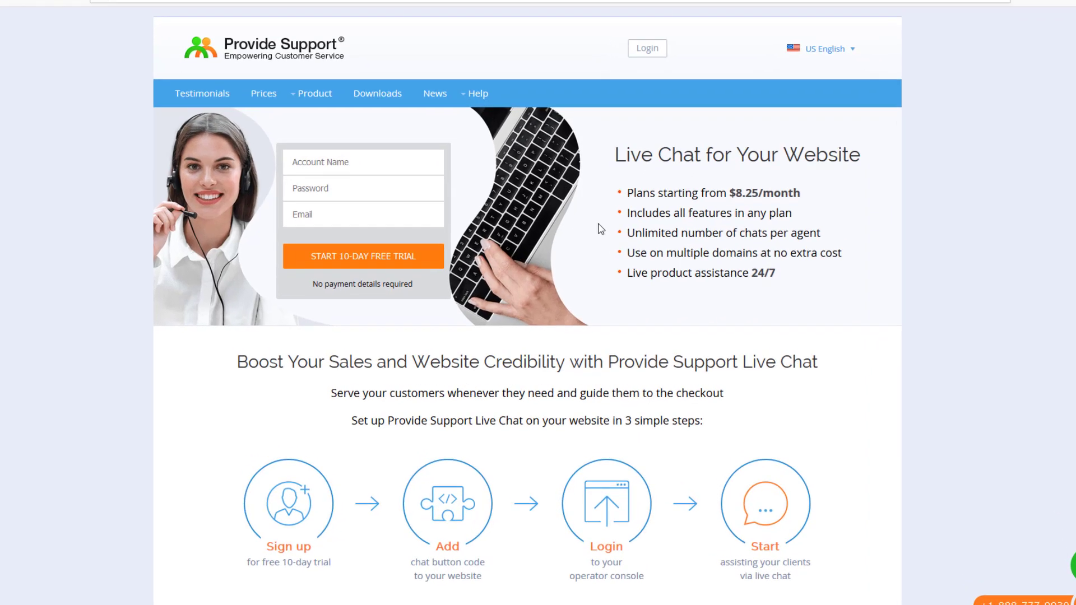
text(wix_)
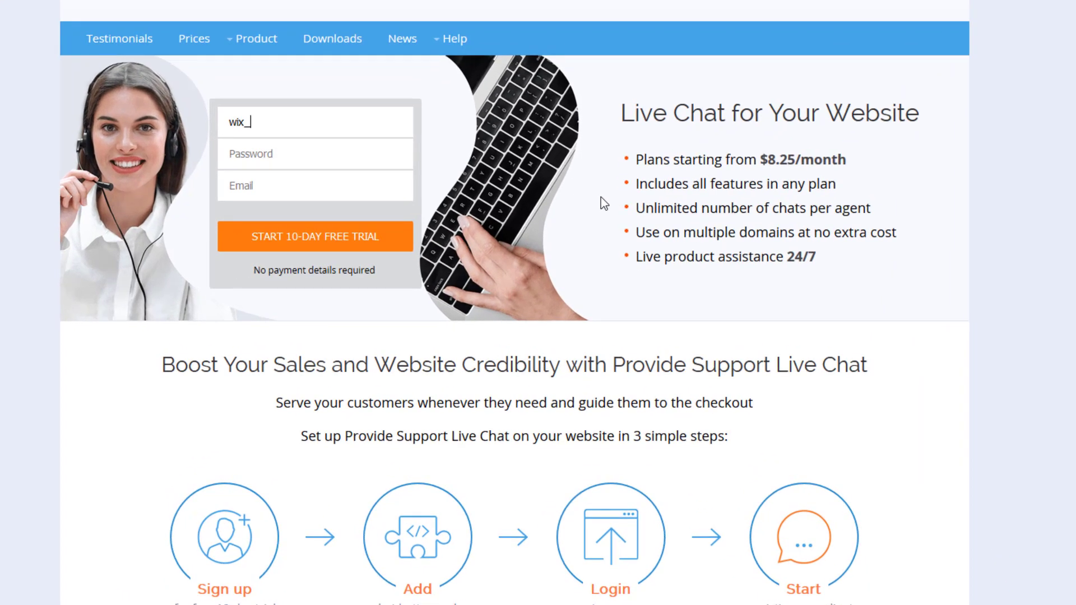
text(test)
text(••)
text(•••)
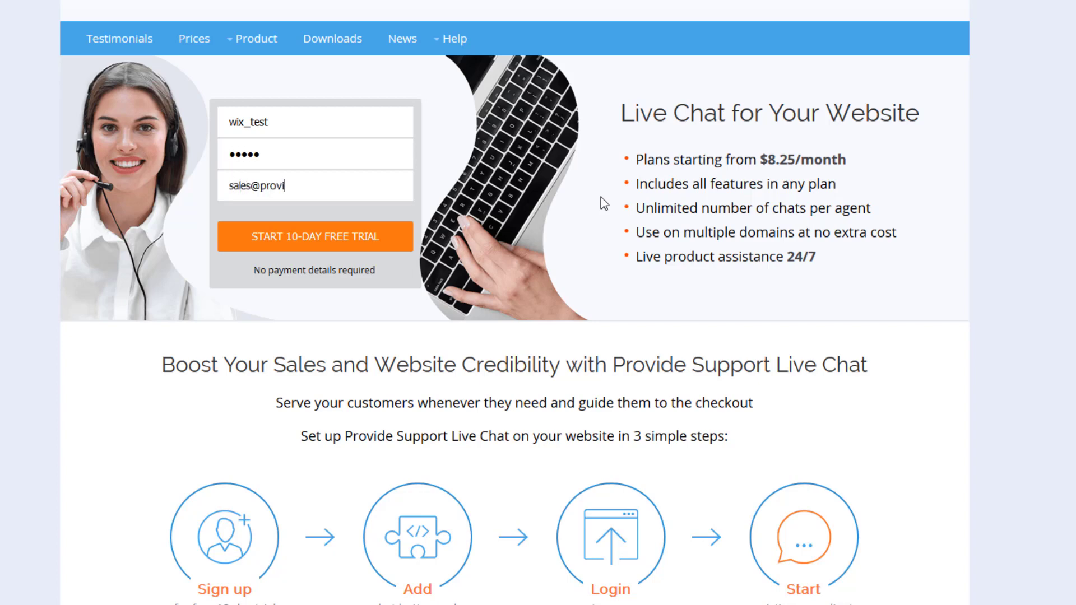
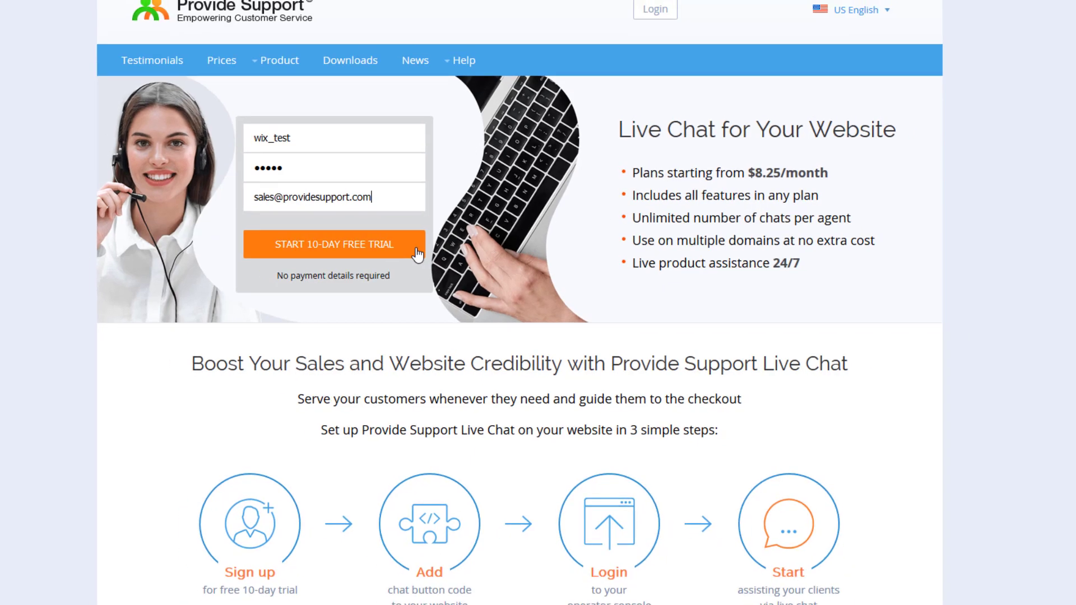
click(415, 254)
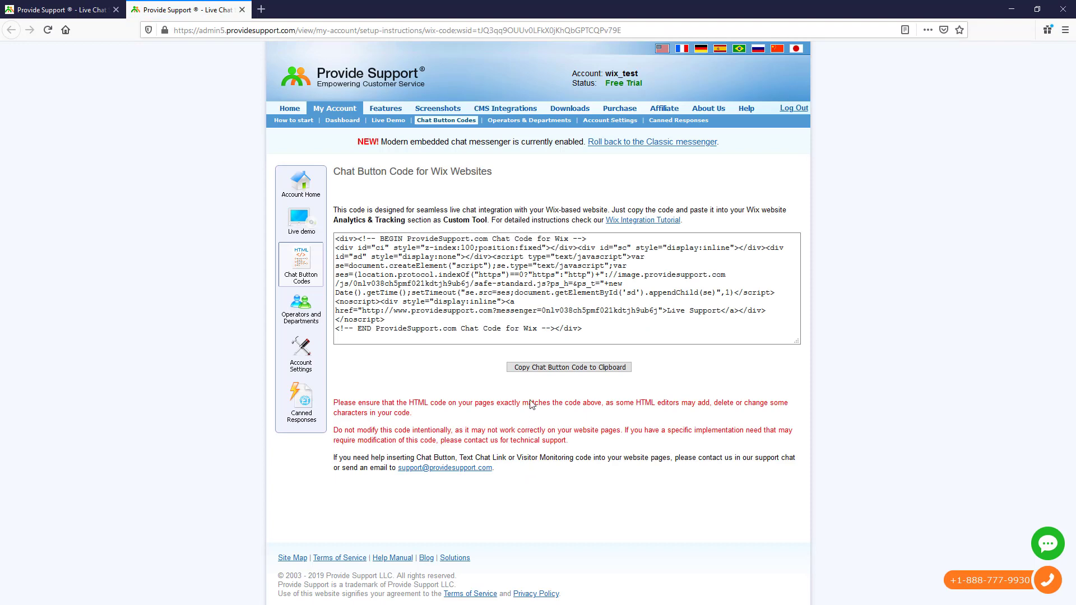
click(532, 371)
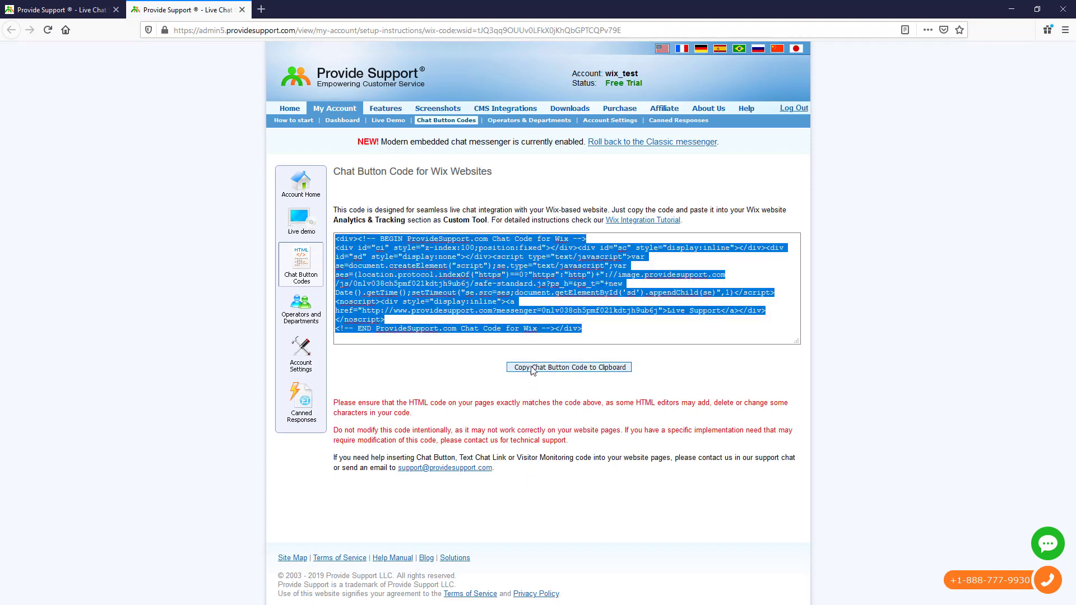
click(242, 11)
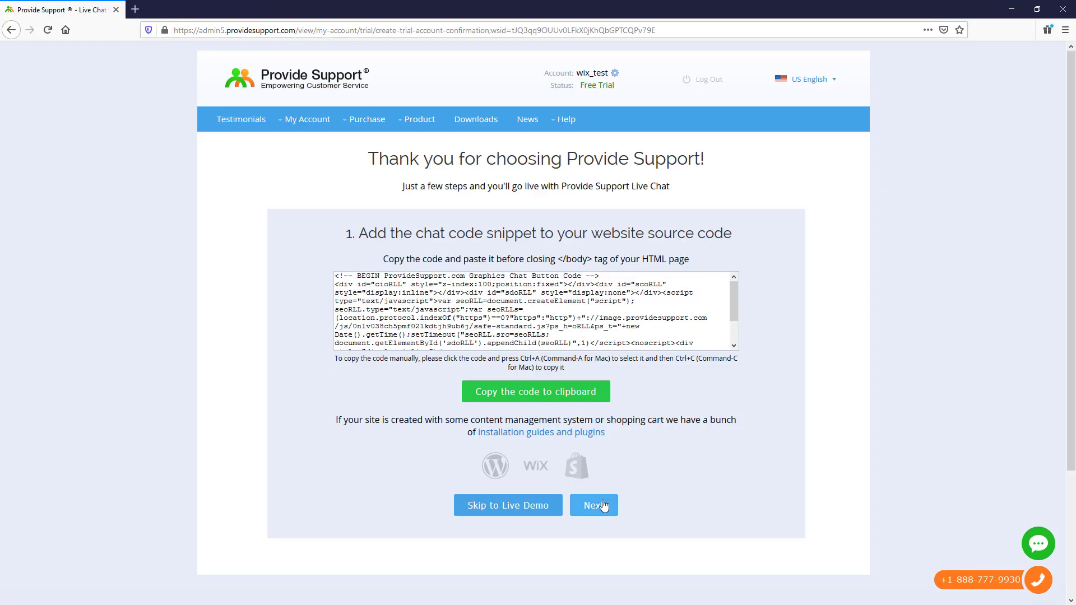
Go to step 2, bring Operator1 online in the web operator console, then minimize it.
click(603, 506)
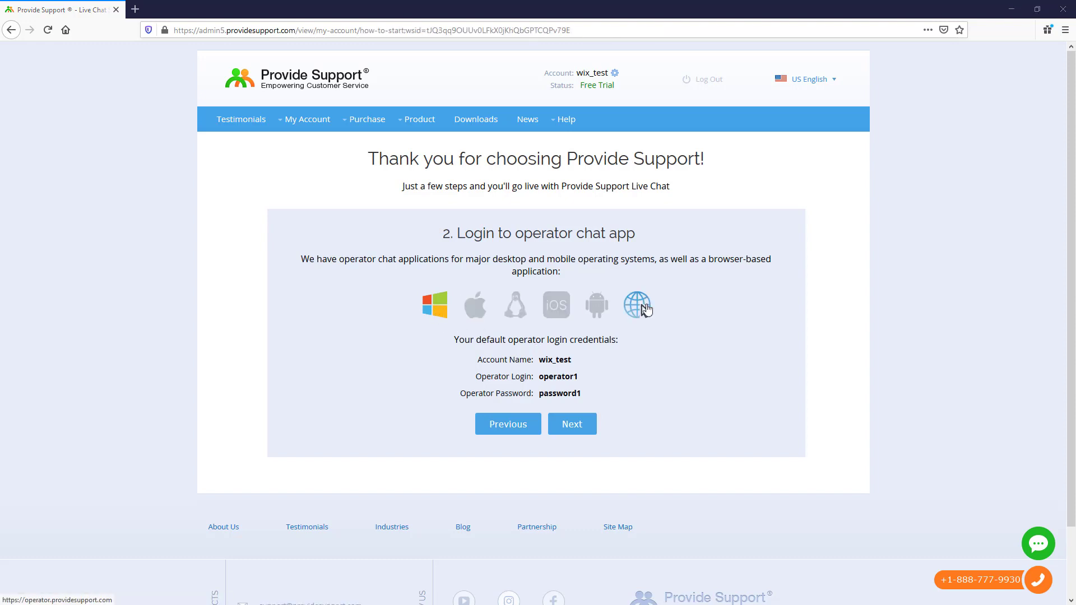
click(638, 305)
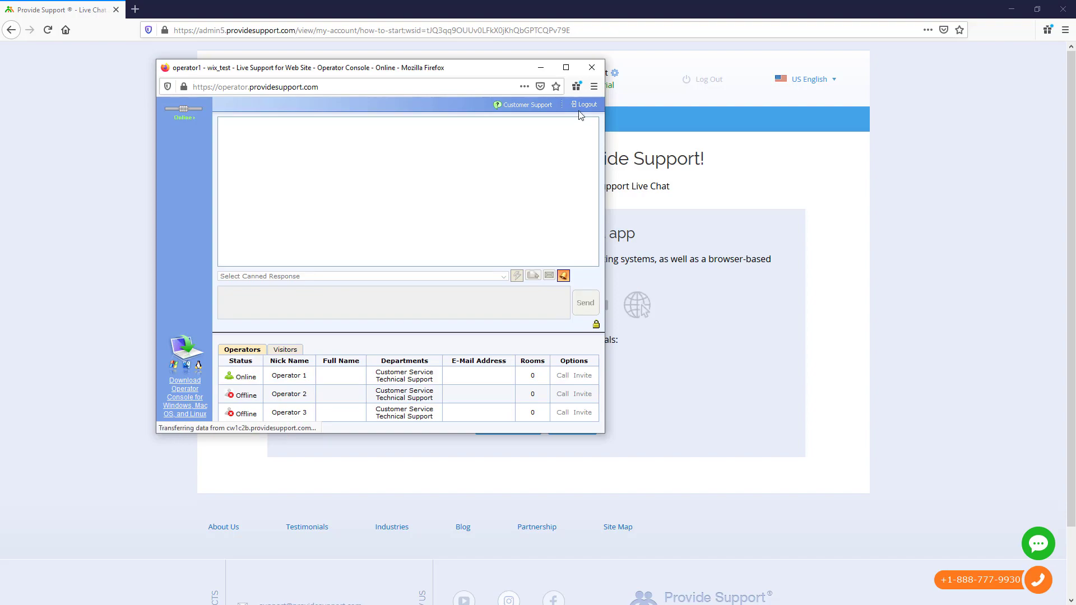
click(540, 67)
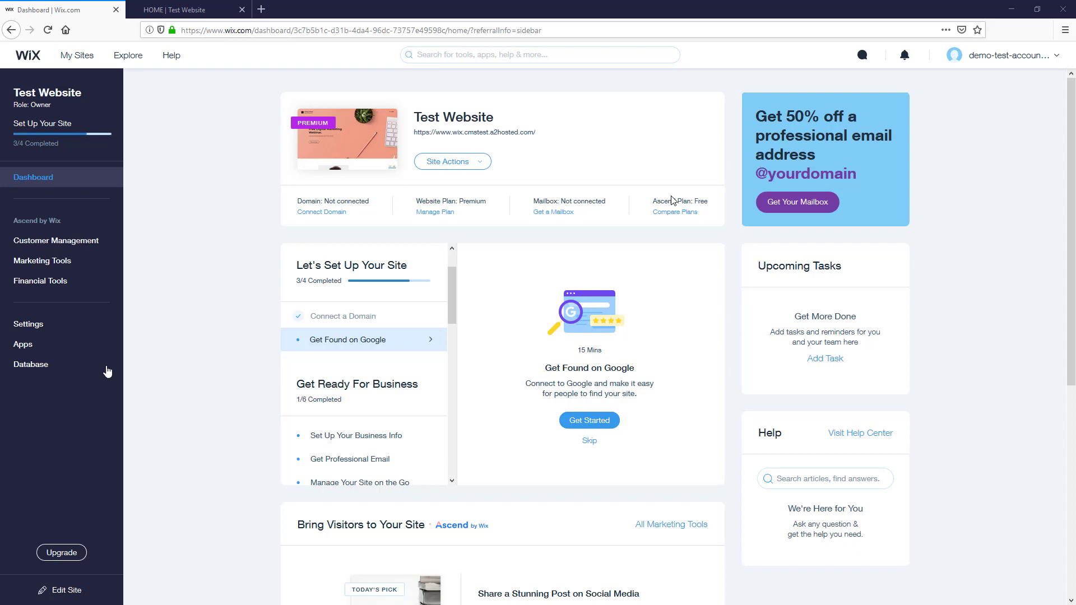
Go to Settings > Tracking & Analytics in the Wix dashboard and list the new tool types.
click(60, 327)
scroll(61, 365, down, 2)
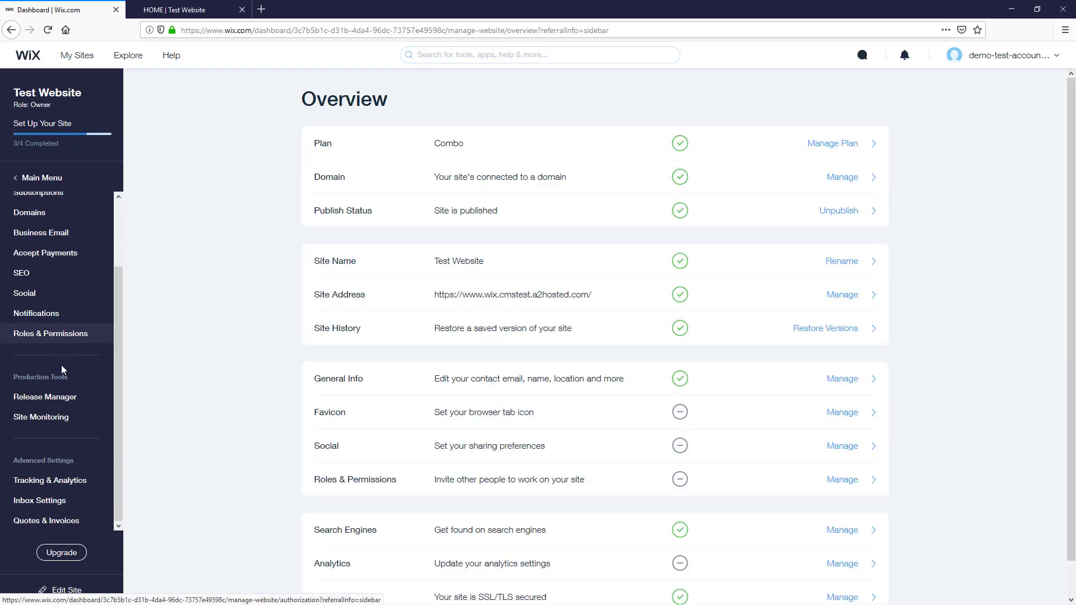
click(70, 485)
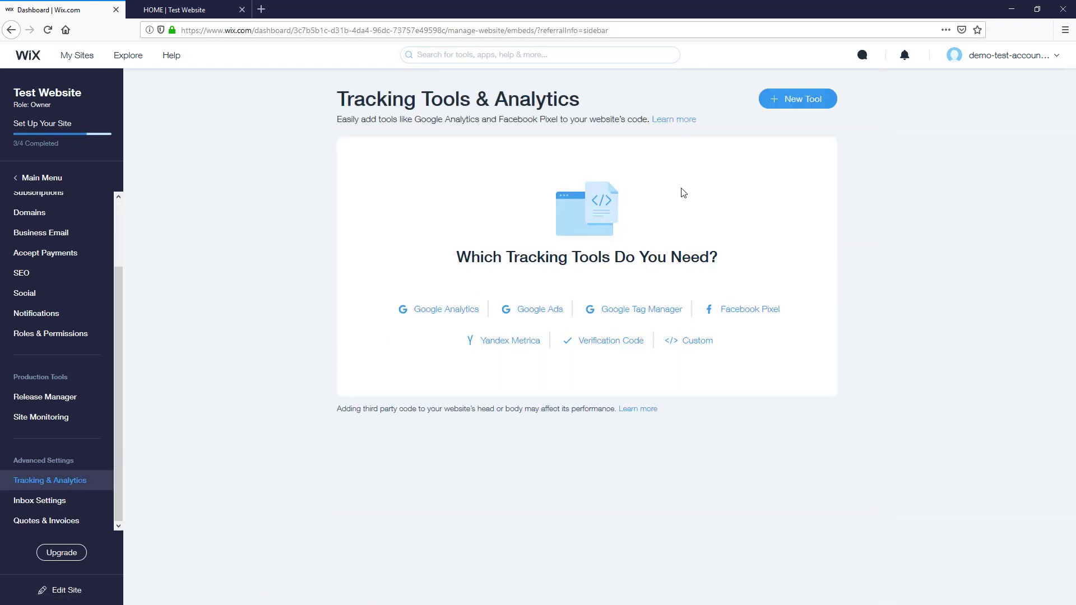
click(766, 108)
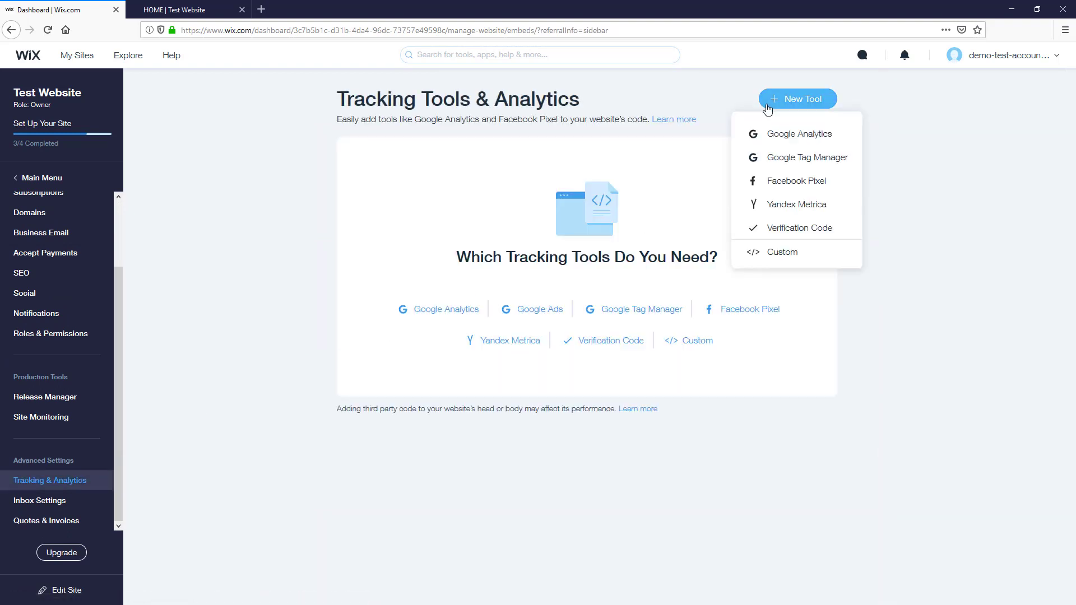
Add a Custom tool 'Live Chat' with the pasted code, loaded on each new page at Body - end.
click(781, 251)
click(519, 203)
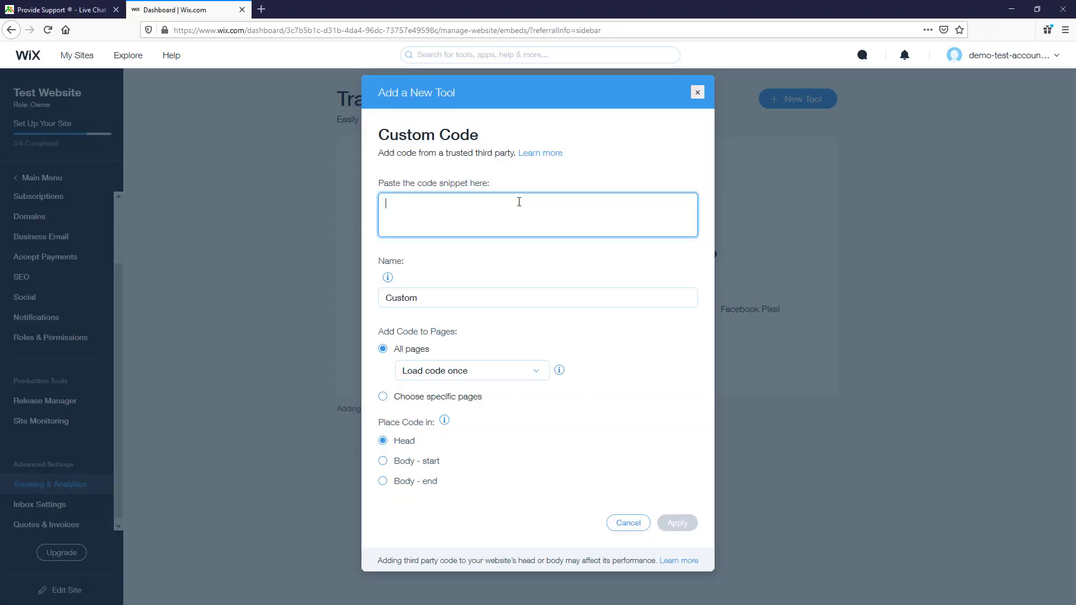
key(ctrl+v)
double_click(456, 298)
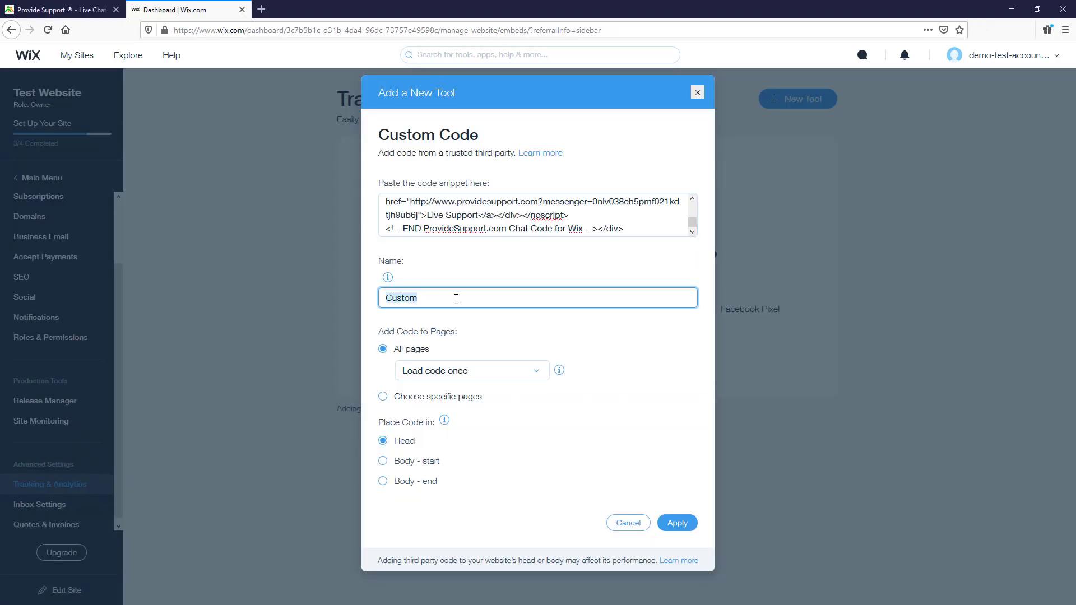
text(Live Chat)
click(467, 367)
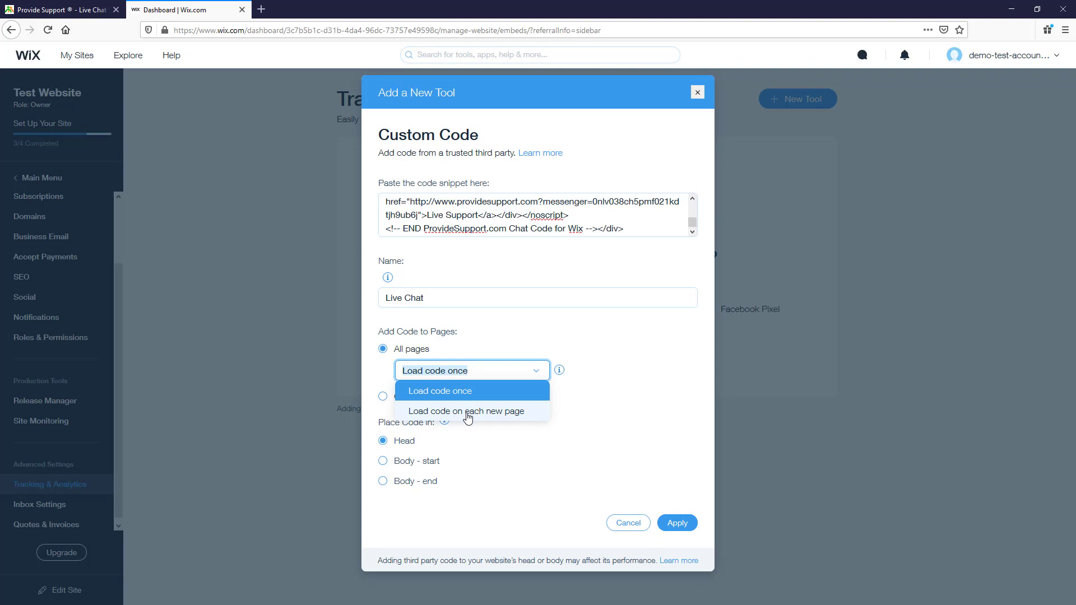
click(468, 412)
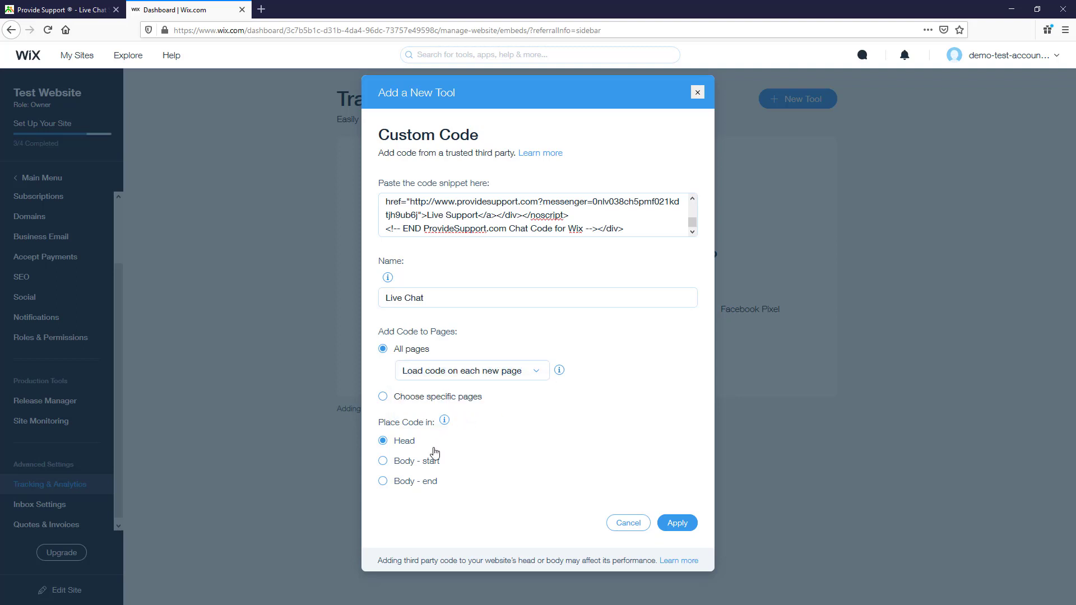
click(422, 486)
click(669, 525)
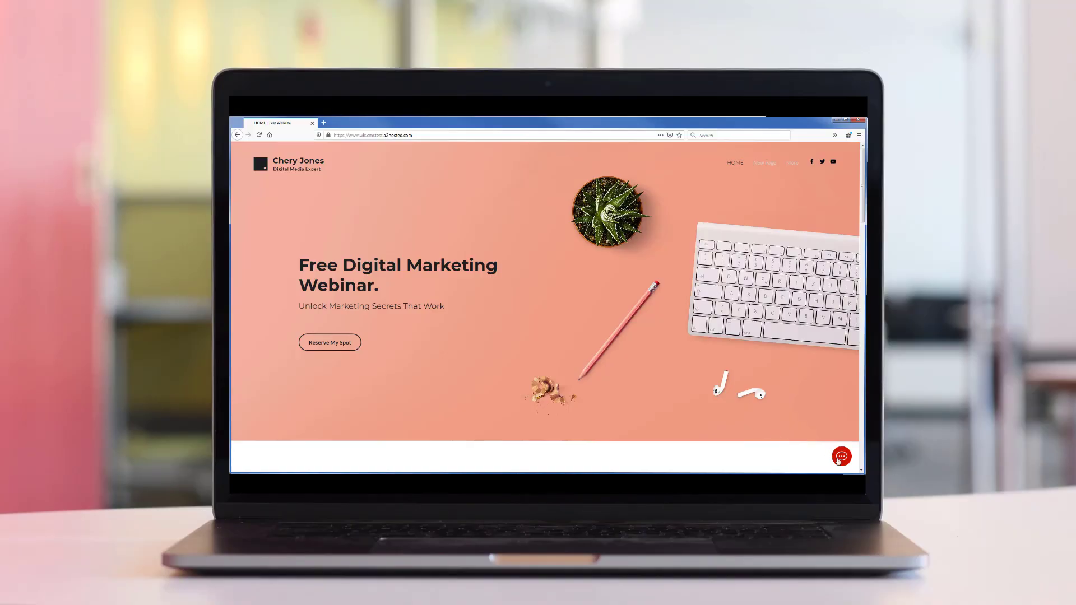
Open the Online Chat form using the chat button on the live Test Website's home page.
click(840, 458)
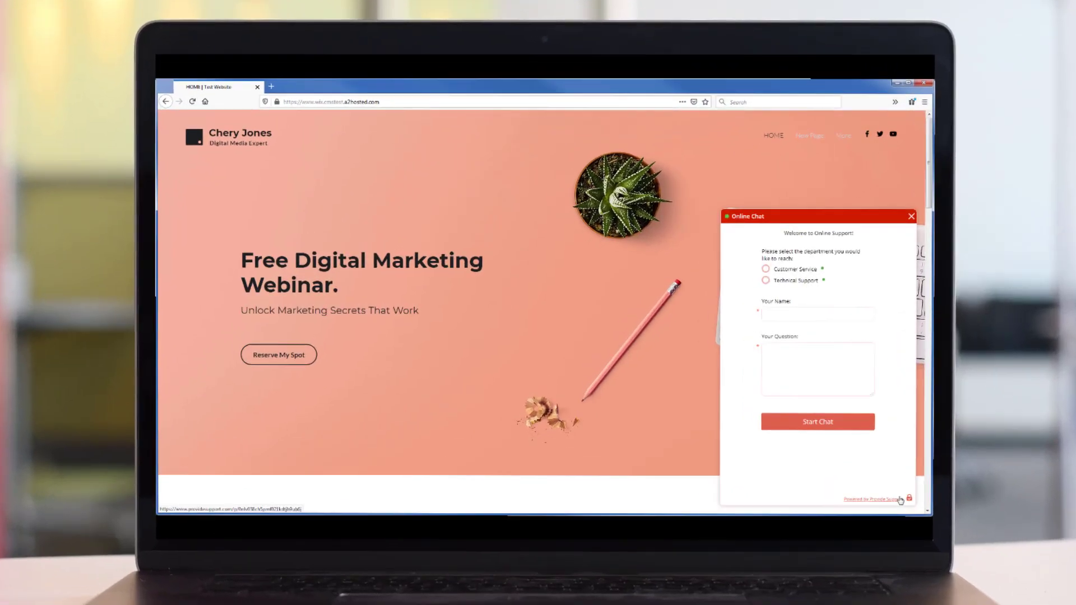